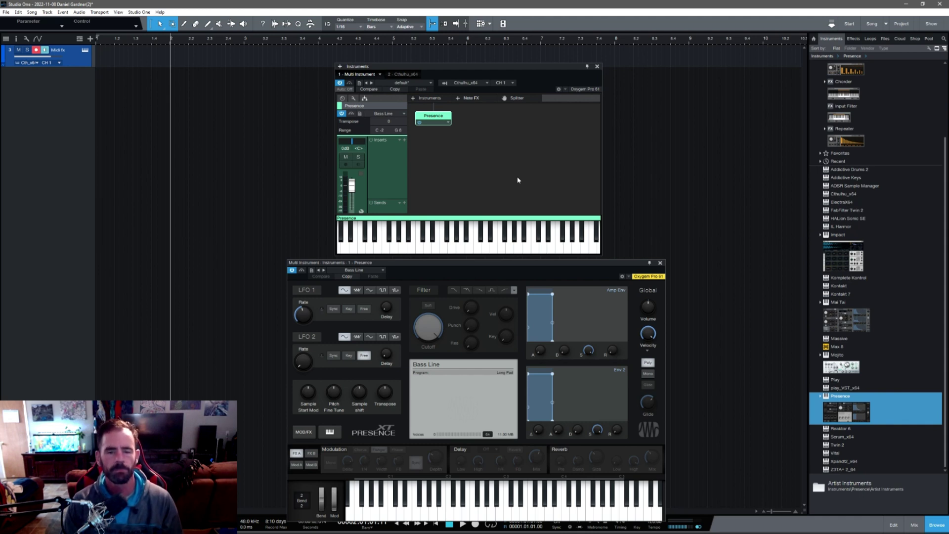
Play notes on the existing Multi Instrument, view Cthulhu_x64, and reposition the Presence editor.
{"action": "mouse_move", "coordinate": [568, 242]}
{"action": "left_mouse_down"}
{"action": "mouse_move", "coordinate": [490, 246]}
{"action": "mouse_move", "coordinate": [459, 235]}
{"action": "left_mouse_up"}
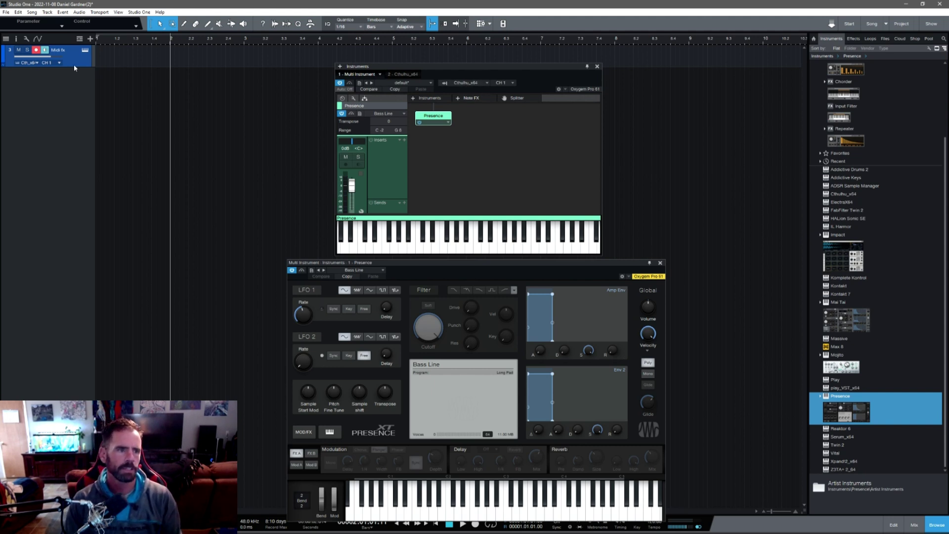
{"action": "left_click", "coordinate": [404, 76]}
{"action": "left_click", "coordinate": [357, 75]}
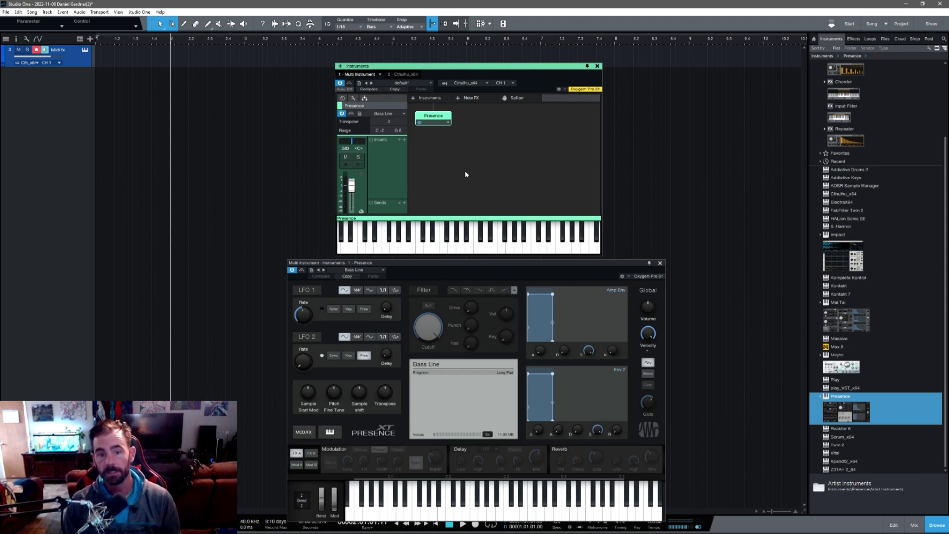
{"action": "mouse_move", "coordinate": [550, 266]}
{"action": "left_mouse_down"}
{"action": "mouse_move", "coordinate": [547, 243]}
{"action": "mouse_move", "coordinate": [552, 251]}
{"action": "left_mouse_up"}
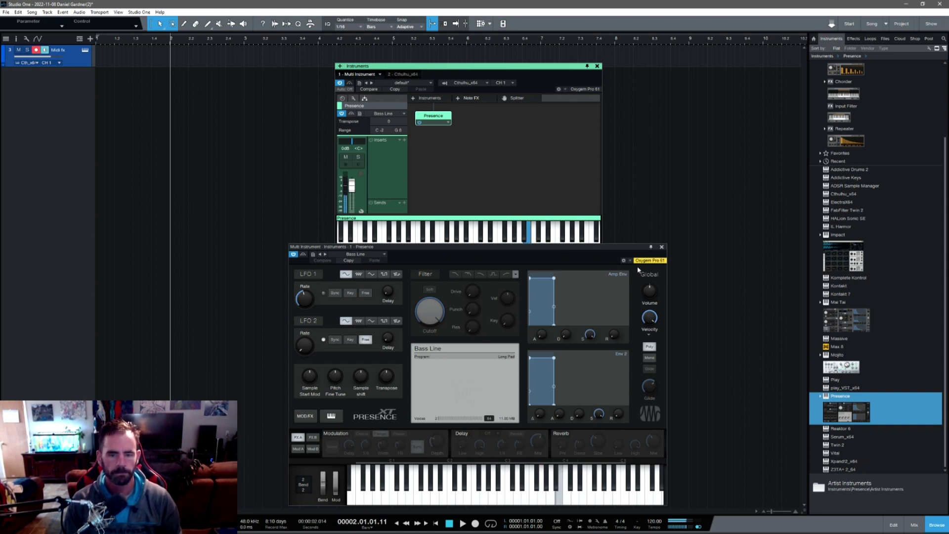
Create a new empty song and add a Midi fx track to it.
{"action": "left_click", "coordinate": [6, 12]}
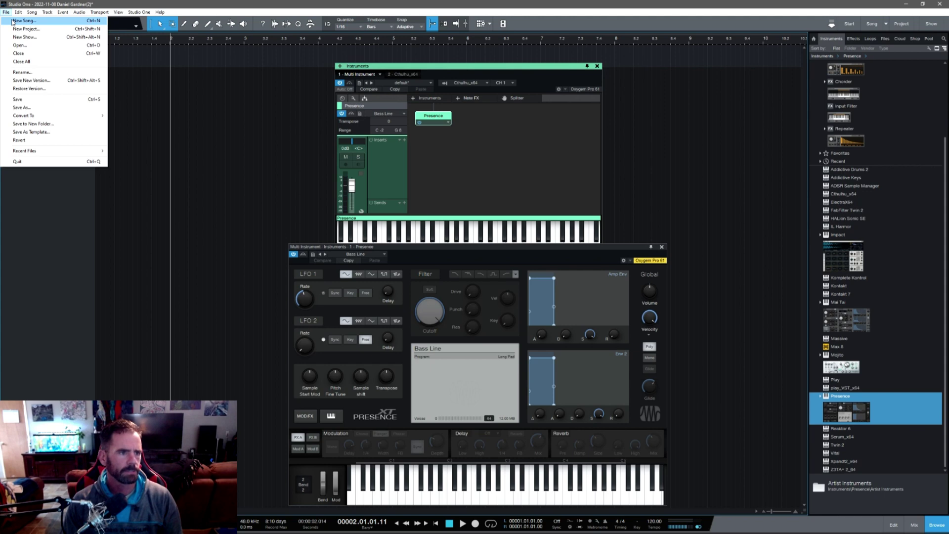
{"action": "left_click", "coordinate": [23, 20]}
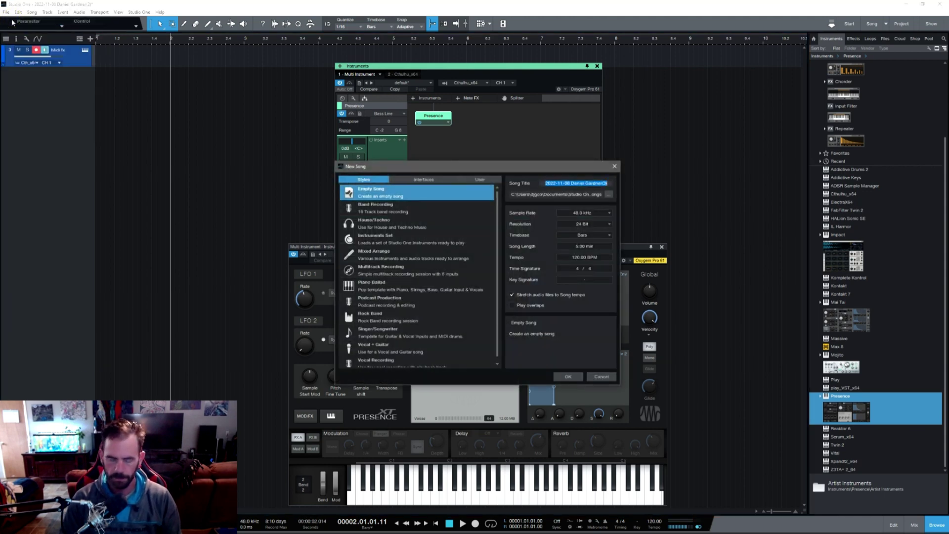
{"action": "key", "text": "Return"}
{"action": "key", "text": "t"}
{"action": "key", "text": "Return"}
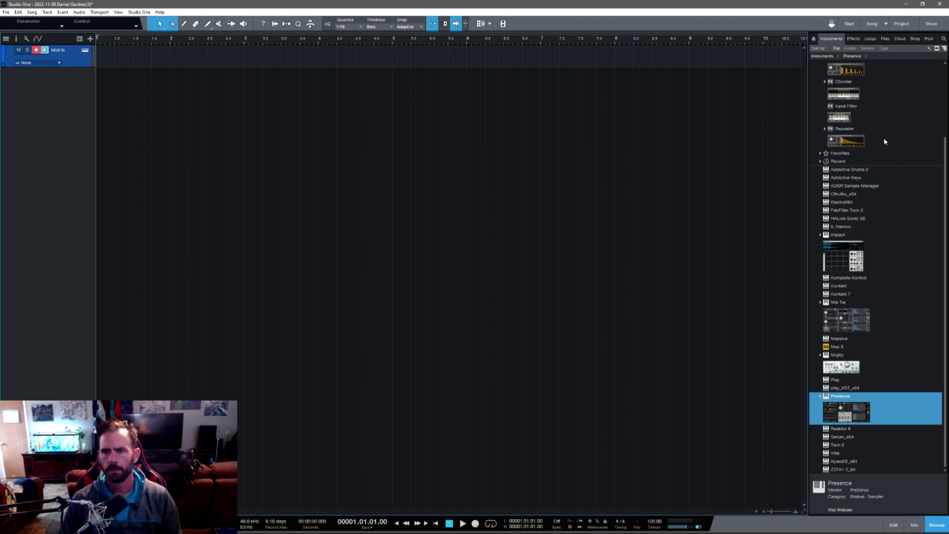
Place a New Multi Instrument from the browser on the Midi fx track and select Cthulhu_x64.
{"action": "scroll", "coordinate": [894, 150], "scroll_direction": "up", "scroll_amount": 2}
{"action": "scroll", "coordinate": [893, 151], "scroll_direction": "up", "scroll_amount": 2}
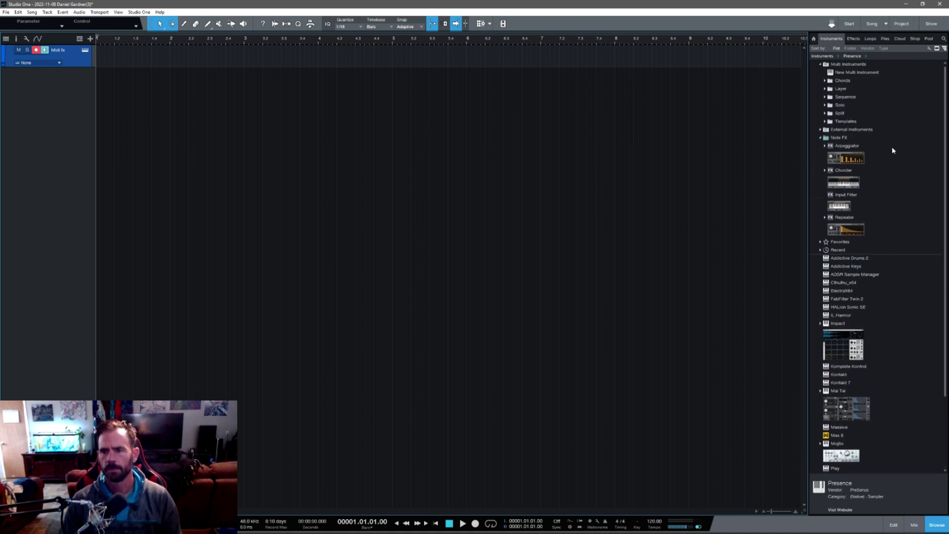
{"action": "left_click", "coordinate": [852, 74]}
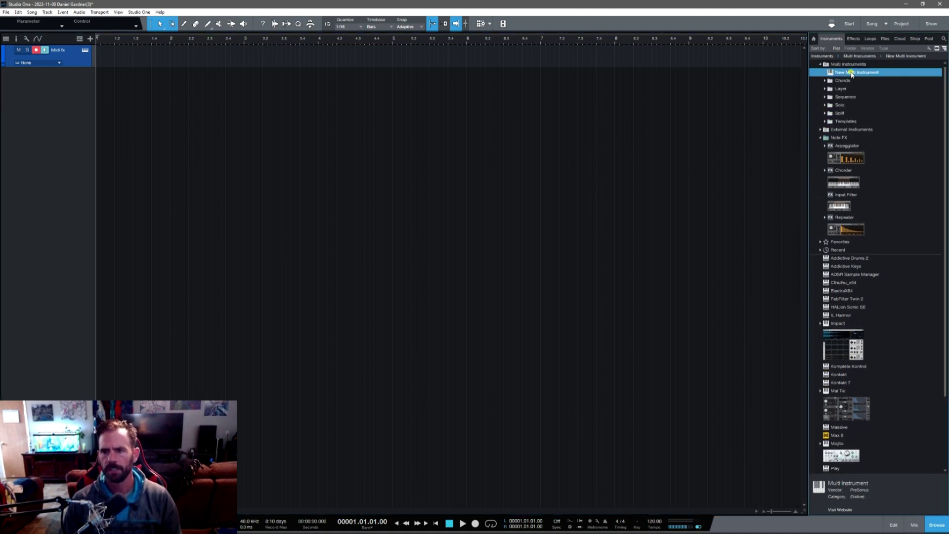
{"action": "left_click_drag", "start_coordinate": [852, 74], "coordinate": [65, 58]}
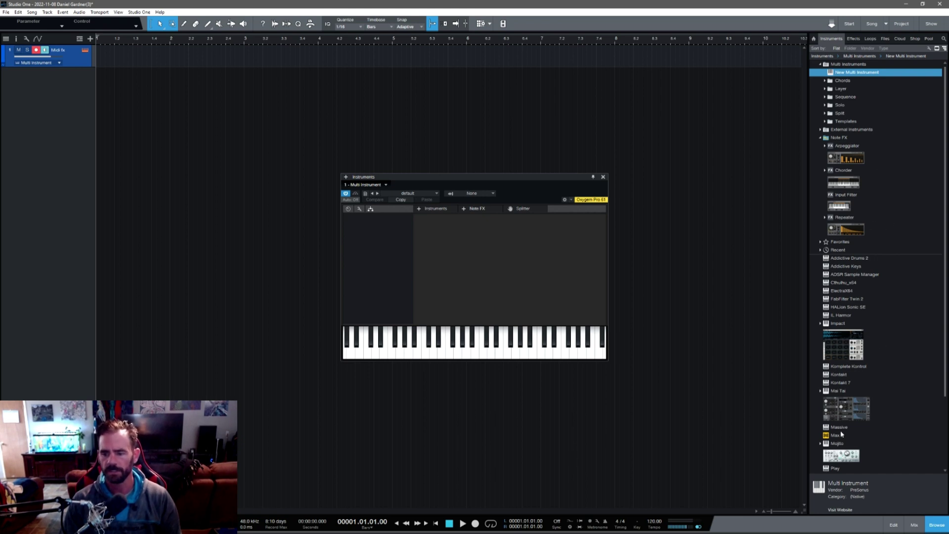
{"action": "left_click", "coordinate": [851, 282]}
Drop Cthulhu_x64 into the Multi Instrument and return to the 1 - Multi Instrument tab.
{"action": "left_click_drag", "start_coordinate": [851, 282], "coordinate": [413, 185]}
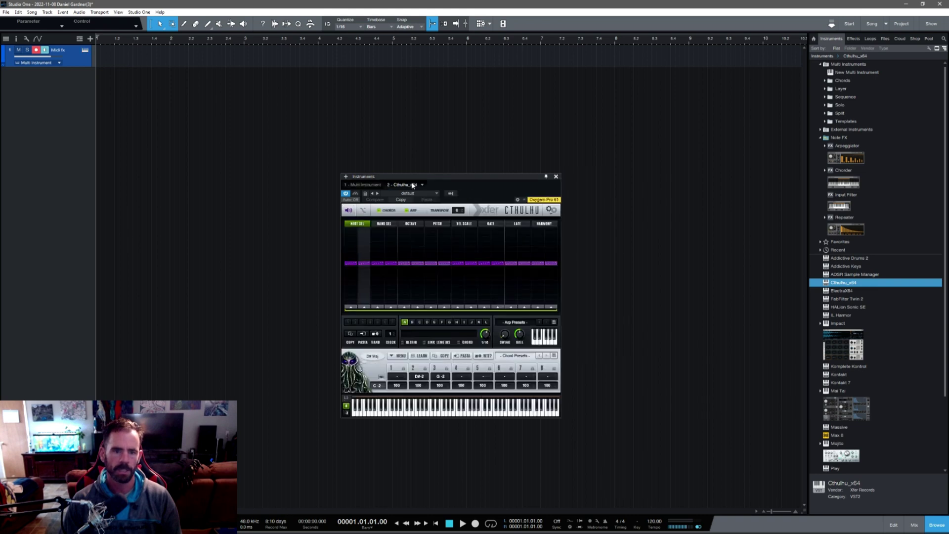
{"action": "left_click", "coordinate": [364, 185]}
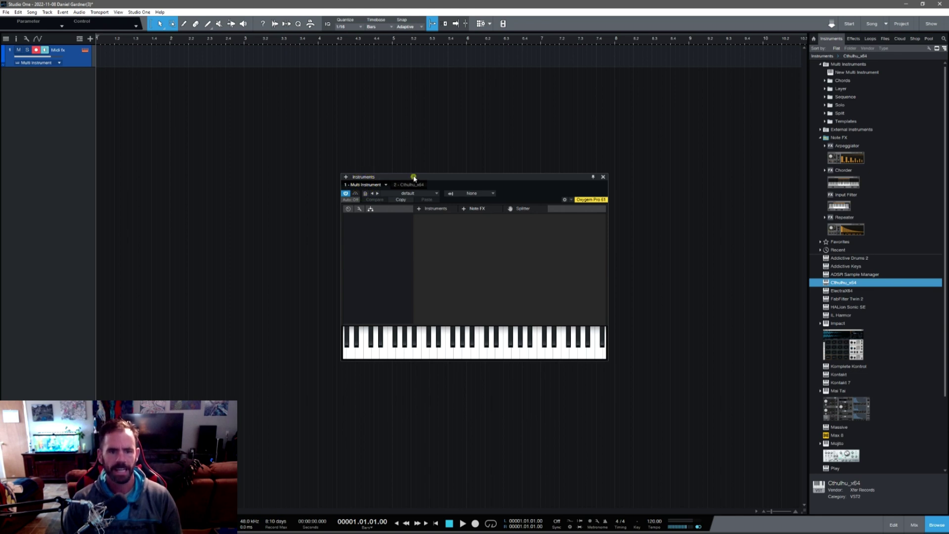
{"action": "left_click_drag", "start_coordinate": [413, 180], "coordinate": [407, 136]}
{"action": "scroll", "coordinate": [888, 378], "scroll_direction": "down", "scroll_amount": 1}
{"action": "scroll", "coordinate": [887, 379], "scroll_direction": "down", "scroll_amount": 3}
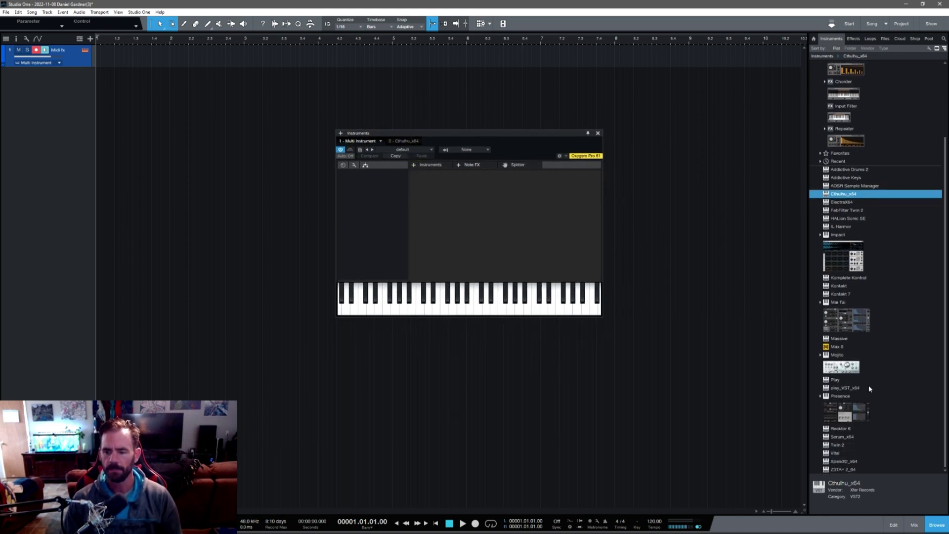
Drop Presence into the Multi Instrument and load its Synth Session > Bass > Bass Line preset.
{"action": "left_click_drag", "start_coordinate": [846, 411], "coordinate": [475, 229]}
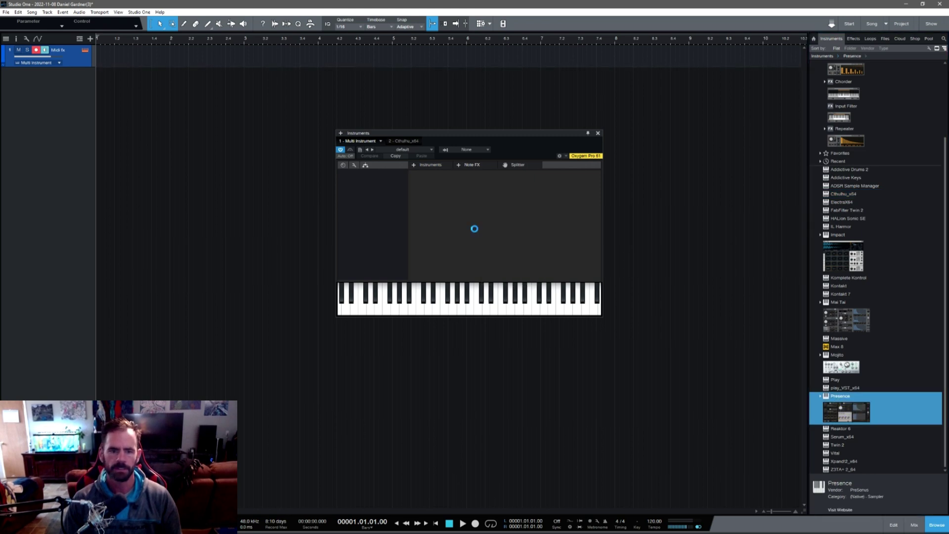
{"action": "left_click", "coordinate": [429, 179]}
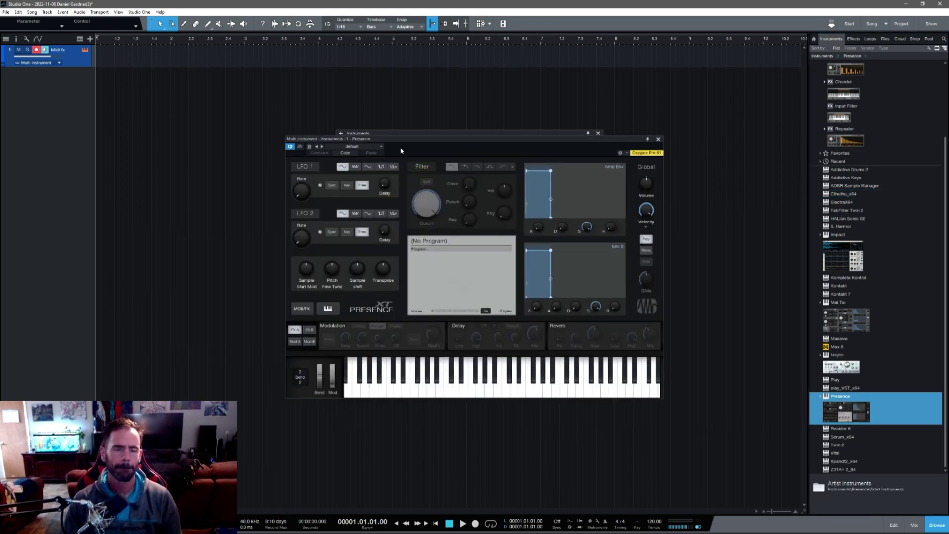
{"action": "left_click", "coordinate": [379, 147]}
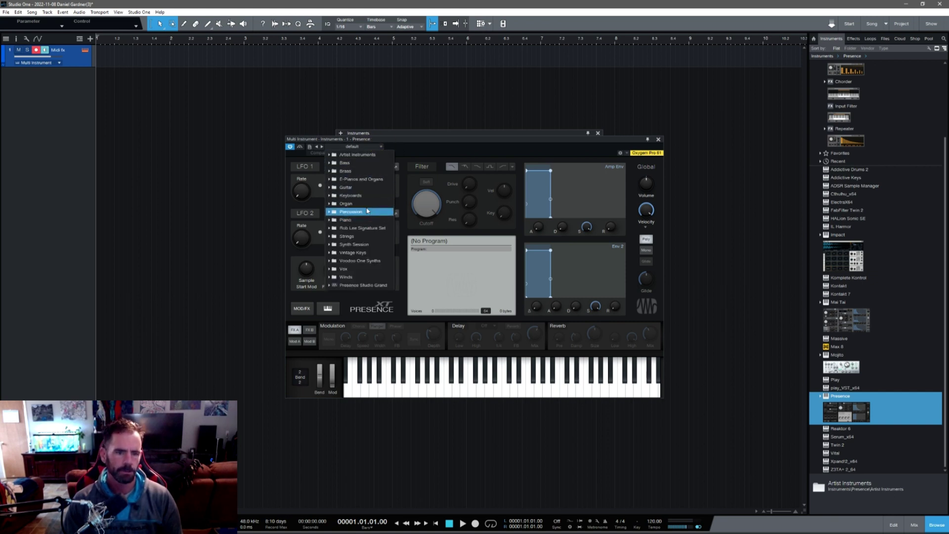
{"action": "left_click", "coordinate": [364, 244]}
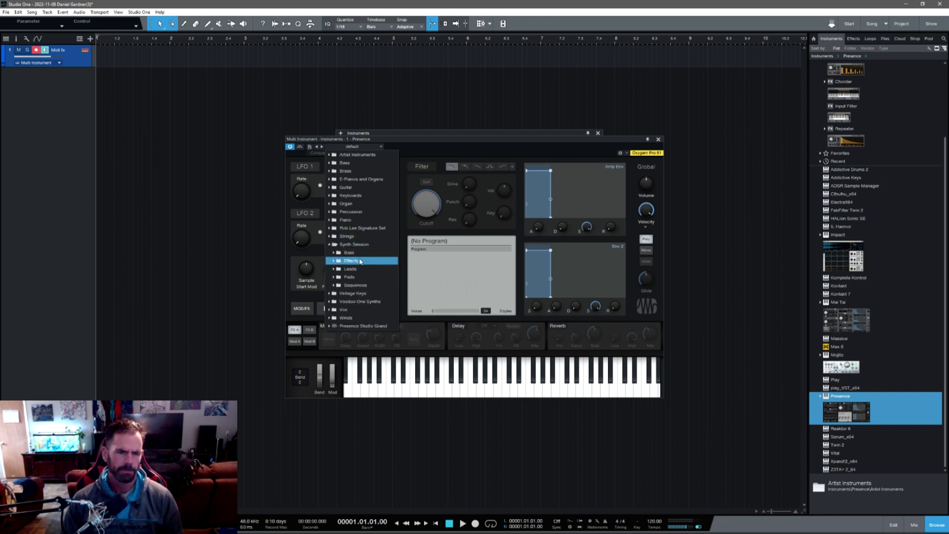
{"action": "left_click", "coordinate": [359, 253]}
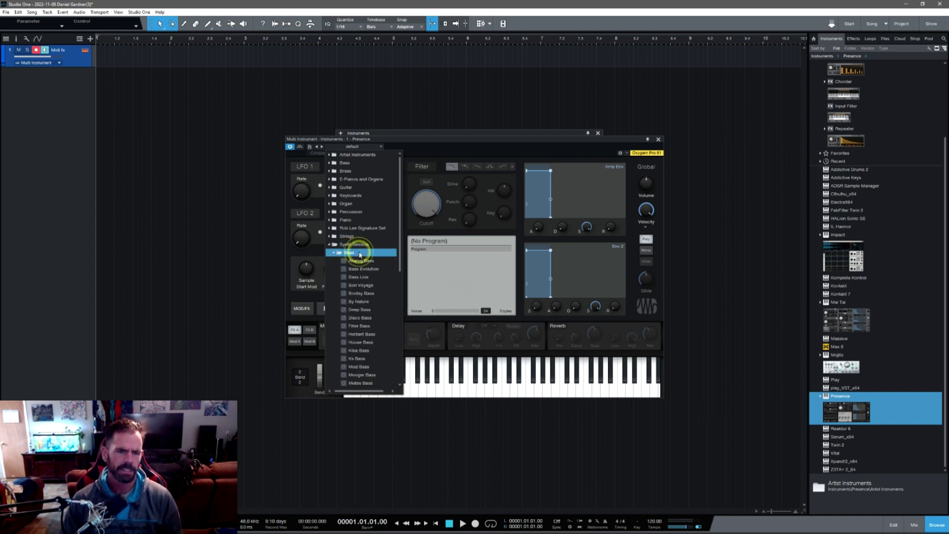
{"action": "left_click", "coordinate": [360, 276]}
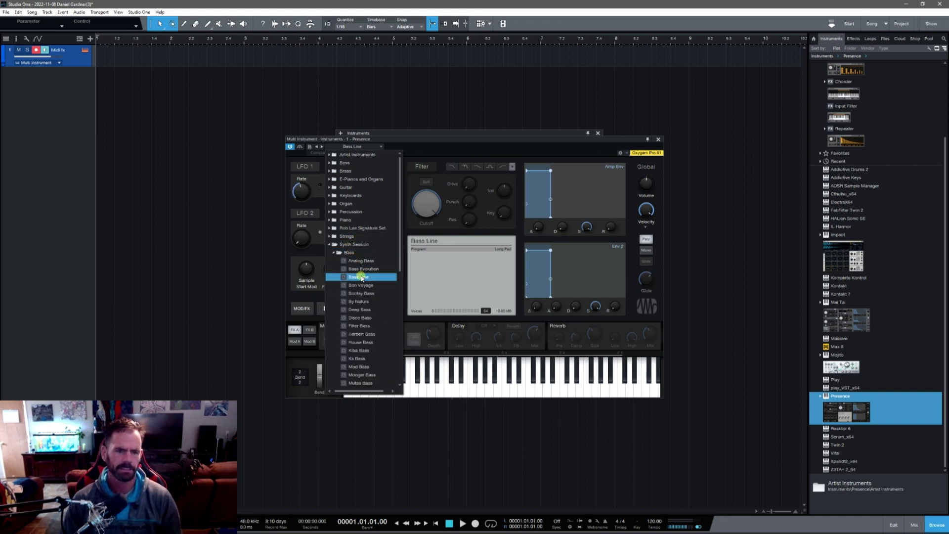
{"action": "left_click", "coordinate": [496, 143]}
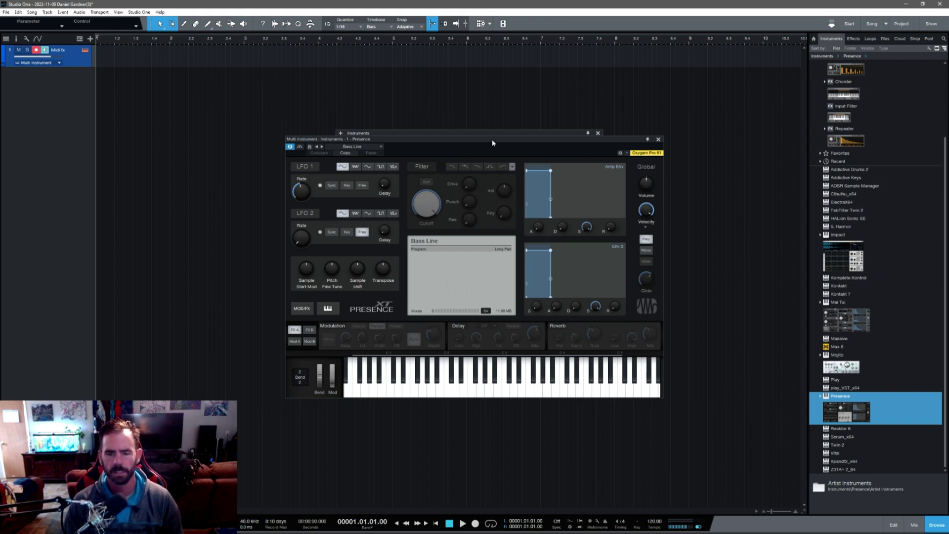
Set the Multi Instrument rack's MIDI input to Cthulhu_x64 on channel 1.
{"action": "left_click_drag", "start_coordinate": [492, 143], "coordinate": [486, 267]}
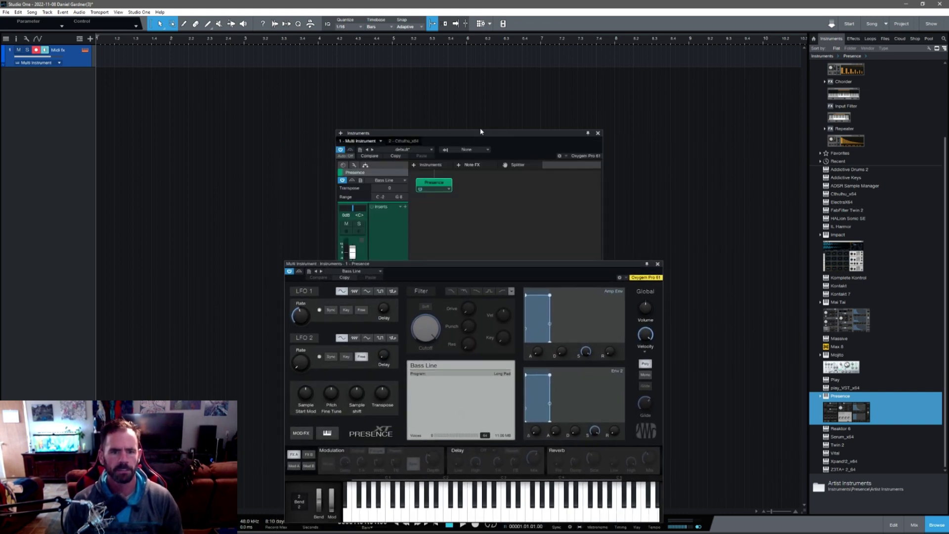
{"action": "left_click", "coordinate": [480, 132]}
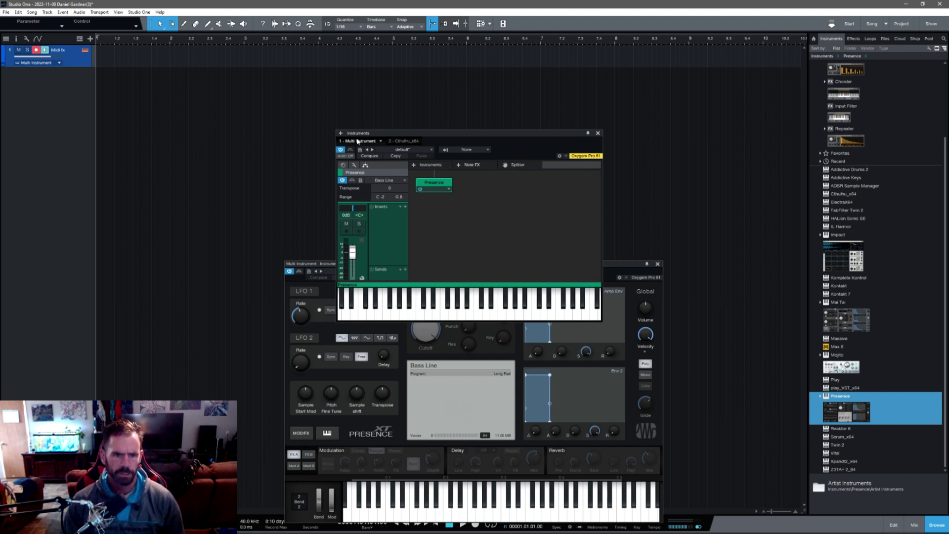
{"action": "left_click", "coordinate": [466, 152]}
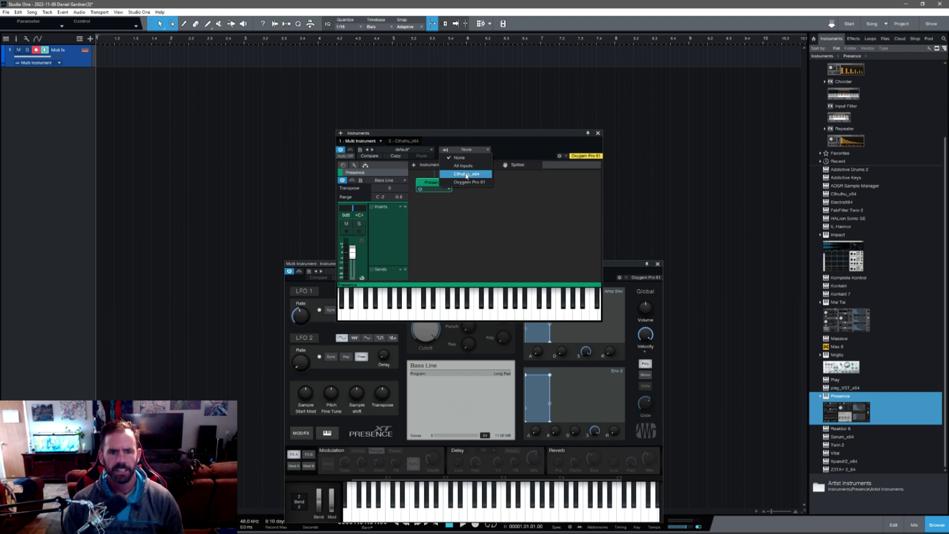
{"action": "left_click", "coordinate": [466, 174]}
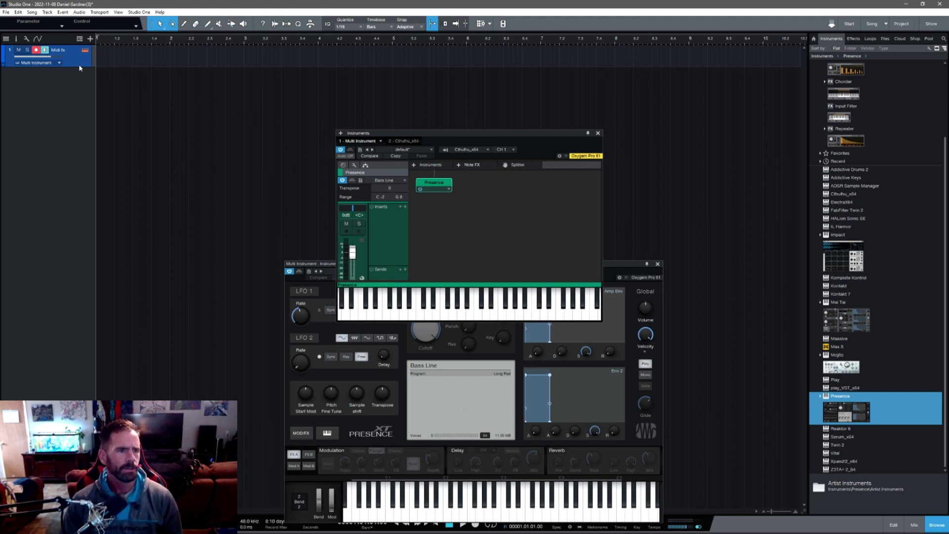
Route the Midi fx track's instrument output to Cthulhu_x64.
{"action": "left_click", "coordinate": [60, 63]}
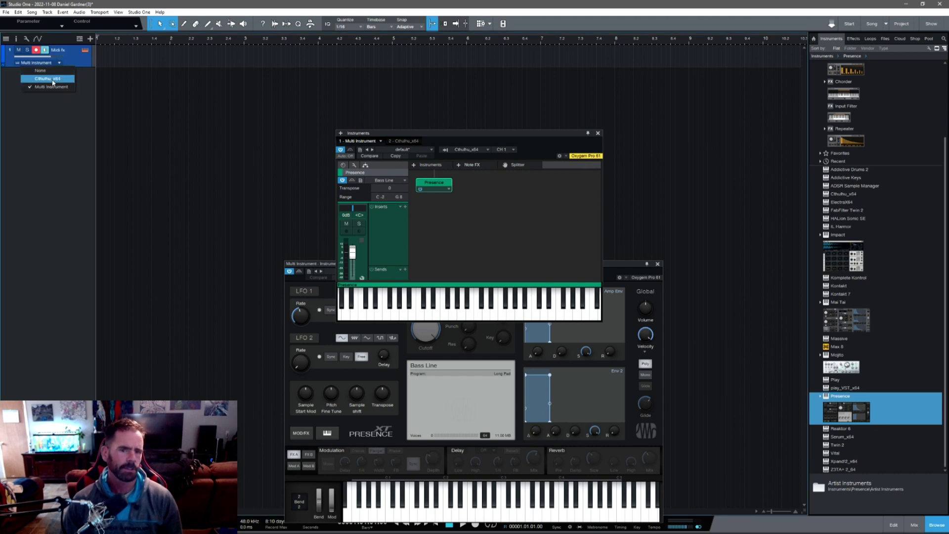
{"action": "left_click", "coordinate": [53, 80]}
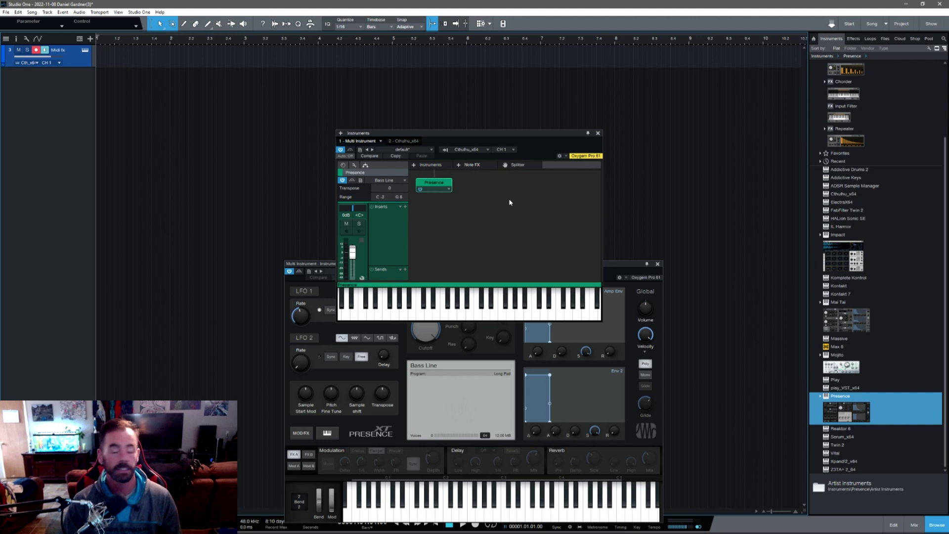
{"action": "left_click", "coordinate": [509, 151]}
{"action": "left_click", "coordinate": [571, 212]}
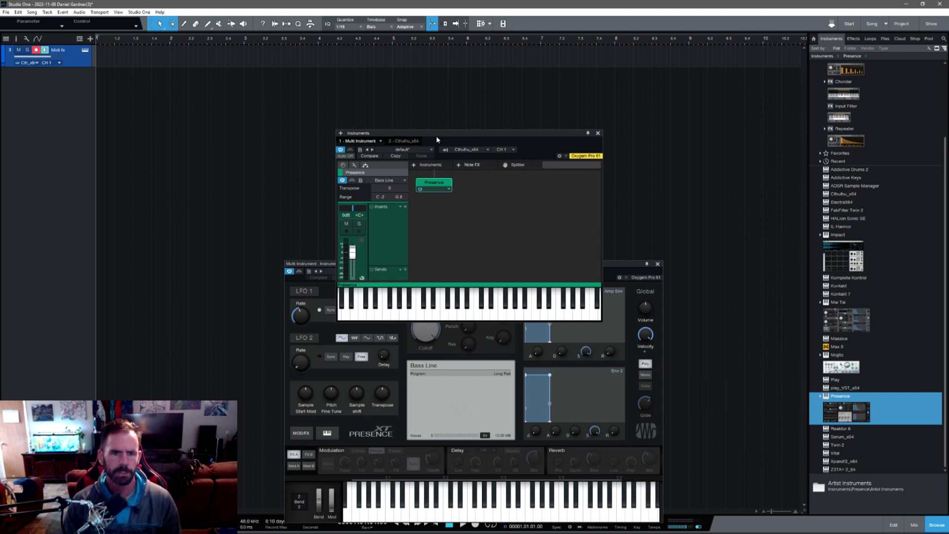
{"action": "left_click", "coordinate": [424, 140]}
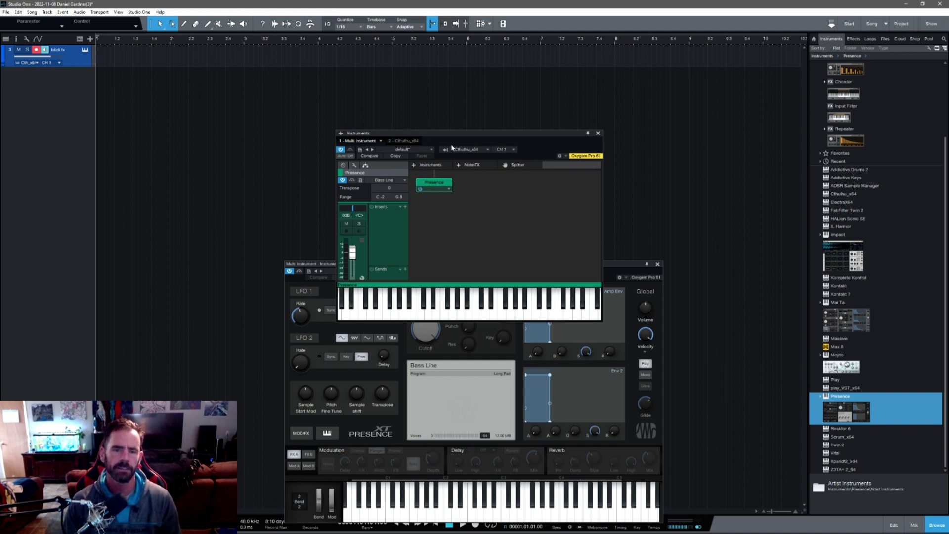